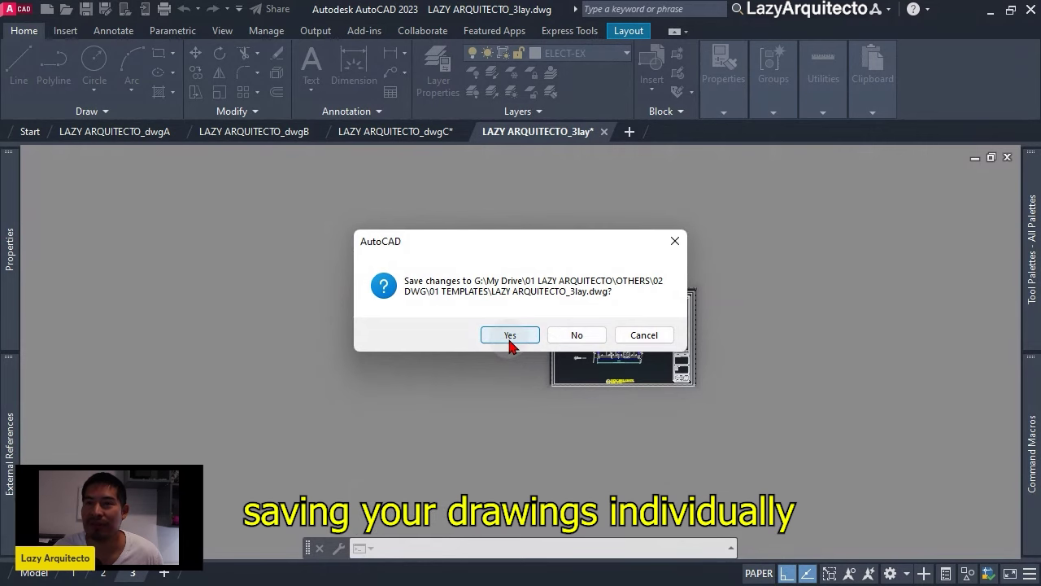
Save and close the LAZY ARQUITECTO_3lay drawing, leaving dwgA, dwgB and dwgC open.
left_click(509, 336)
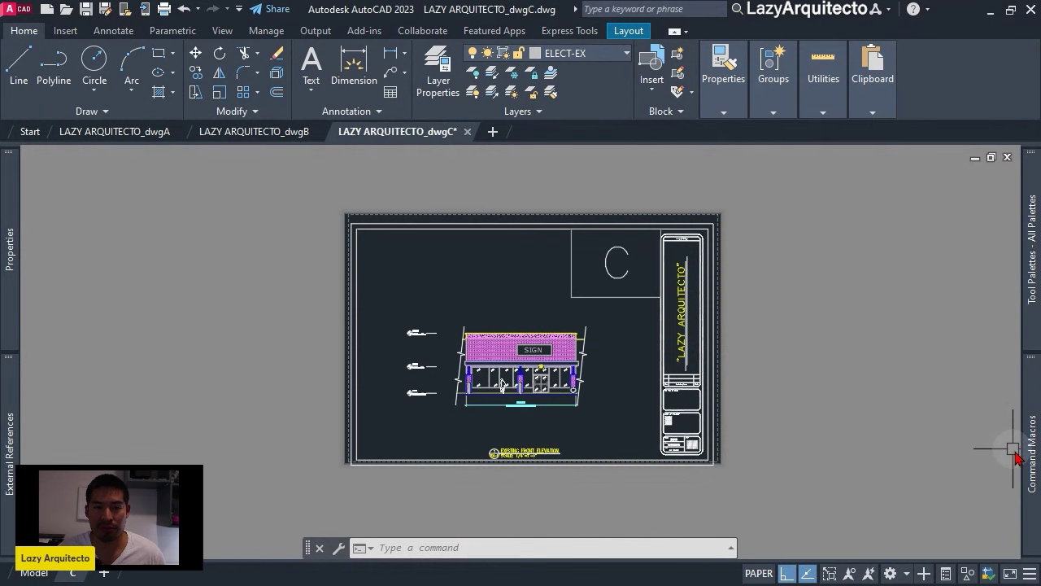
mouse_move(1031, 461)
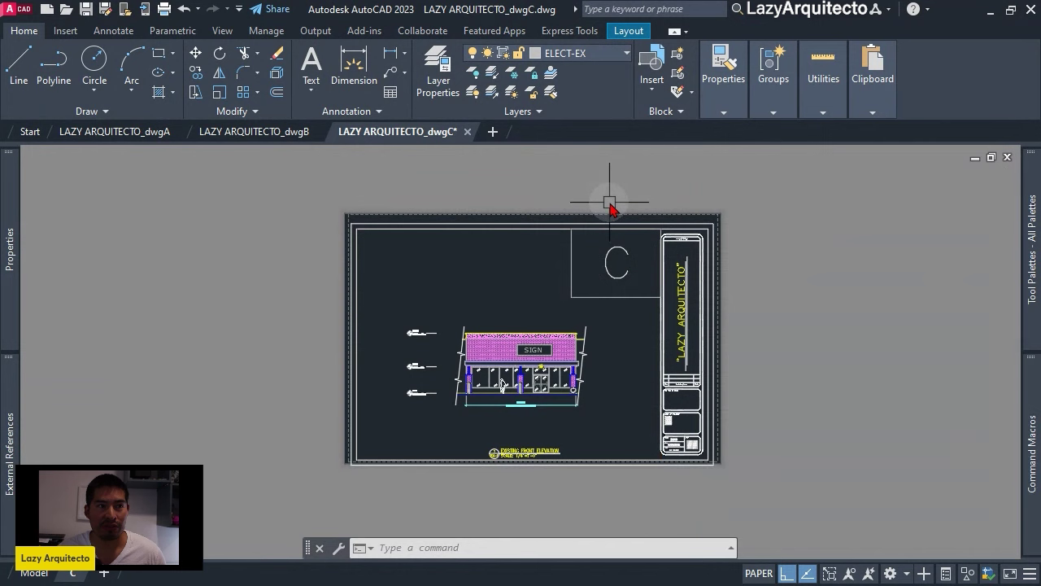
Open the Command Macros palette with the COMMANDMACROS command to list newcommand and TEST.
type("com")
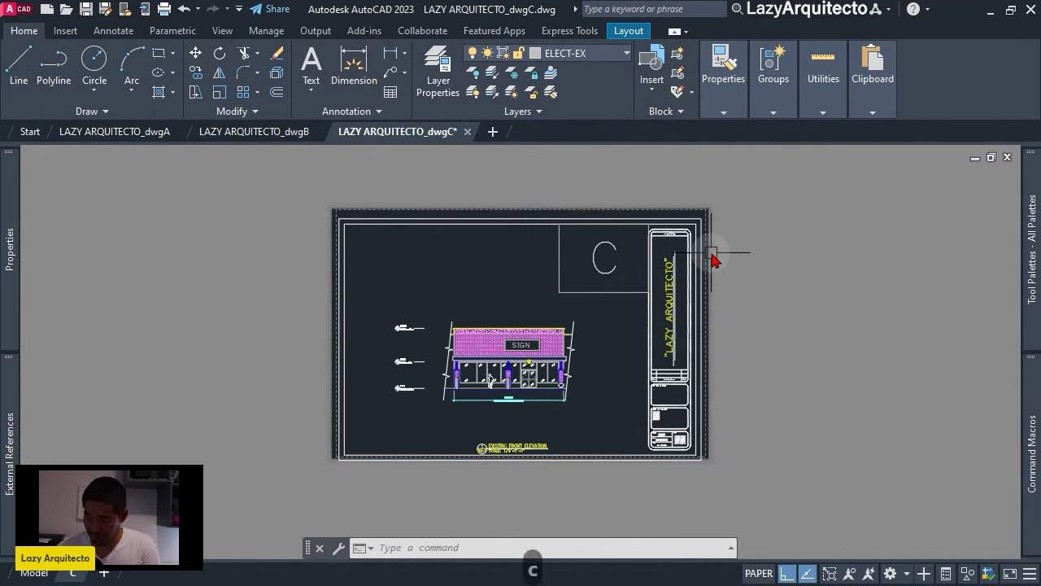
type("mand")
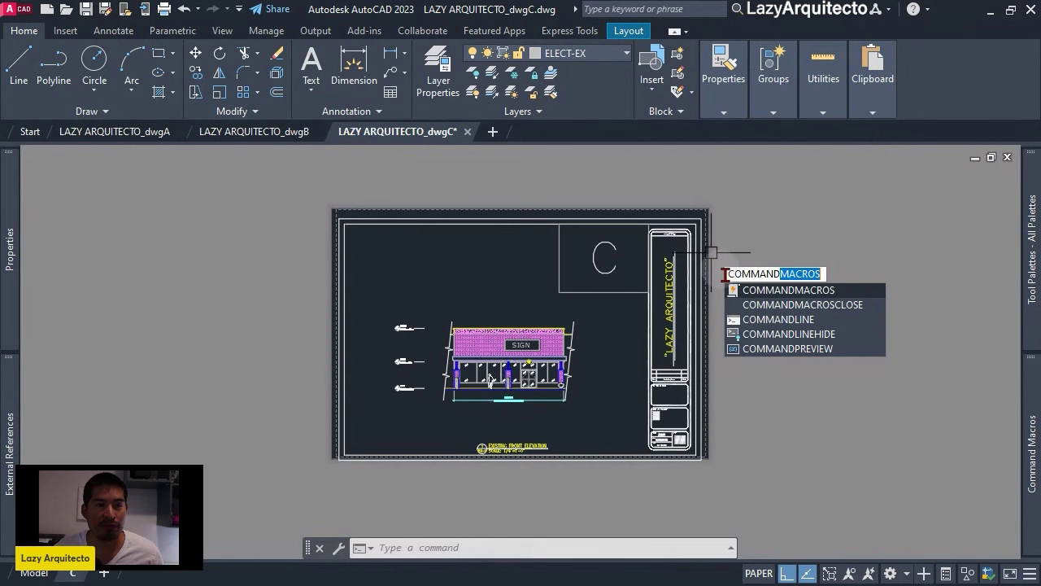
key("Escape")
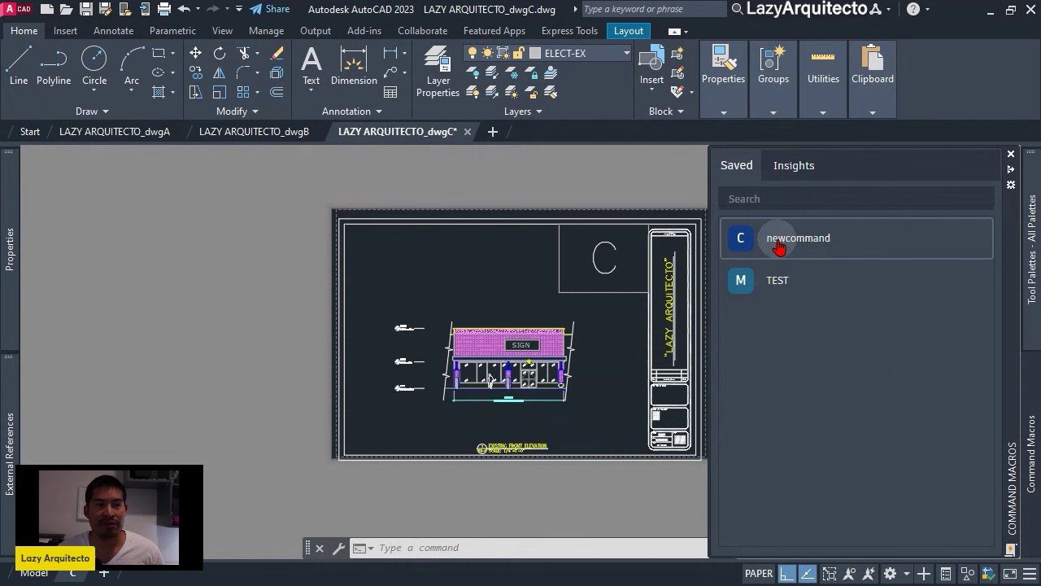
left_click_drag(781, 238, 774, 280)
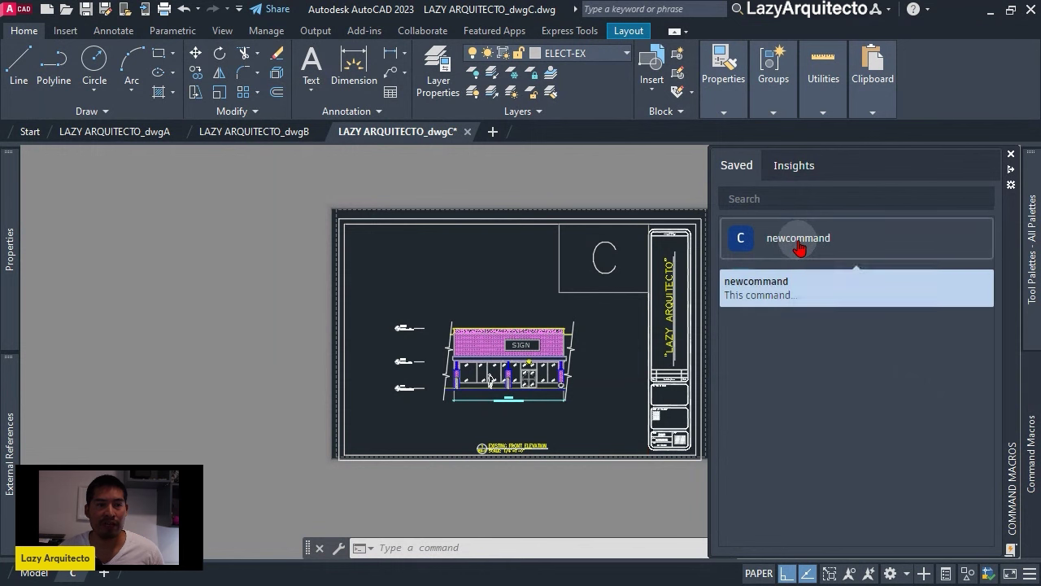
Rename newcommand to LazyCloseall, described as 'This command save and close all opened drawings'.
right_click(799, 250)
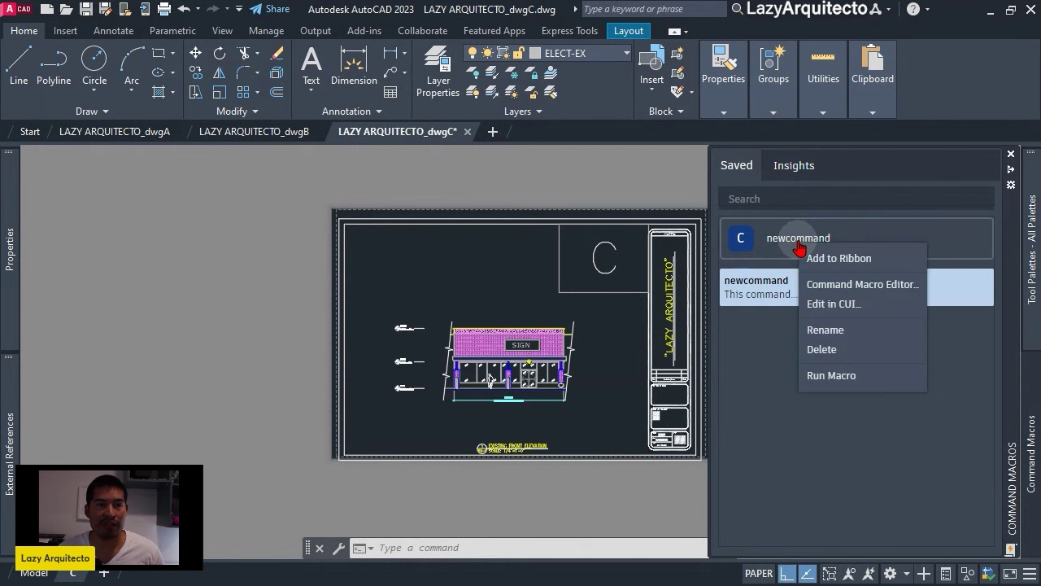
left_click(838, 293)
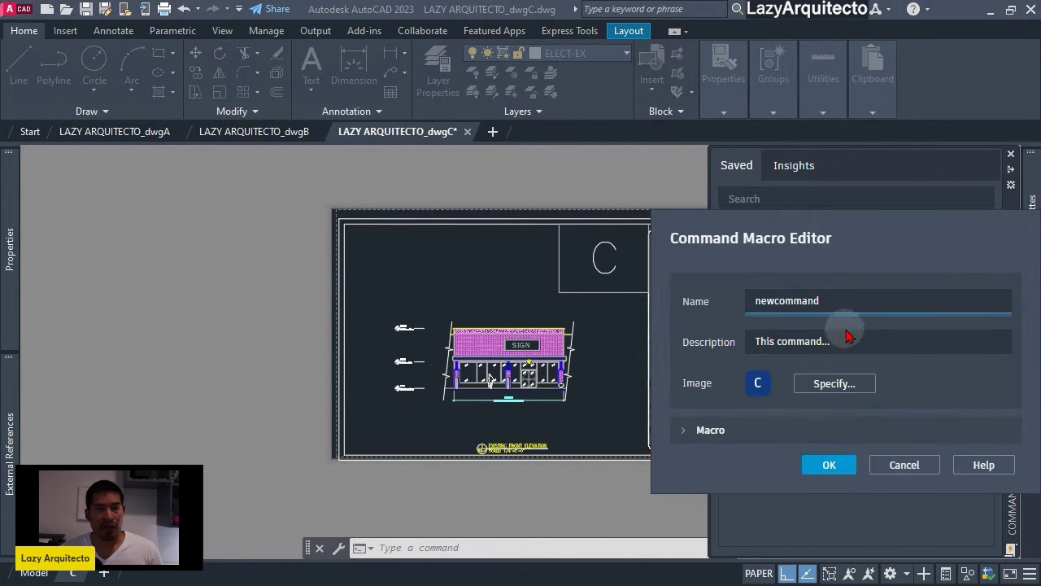
double_click(804, 301)
type("LazyCloseall")
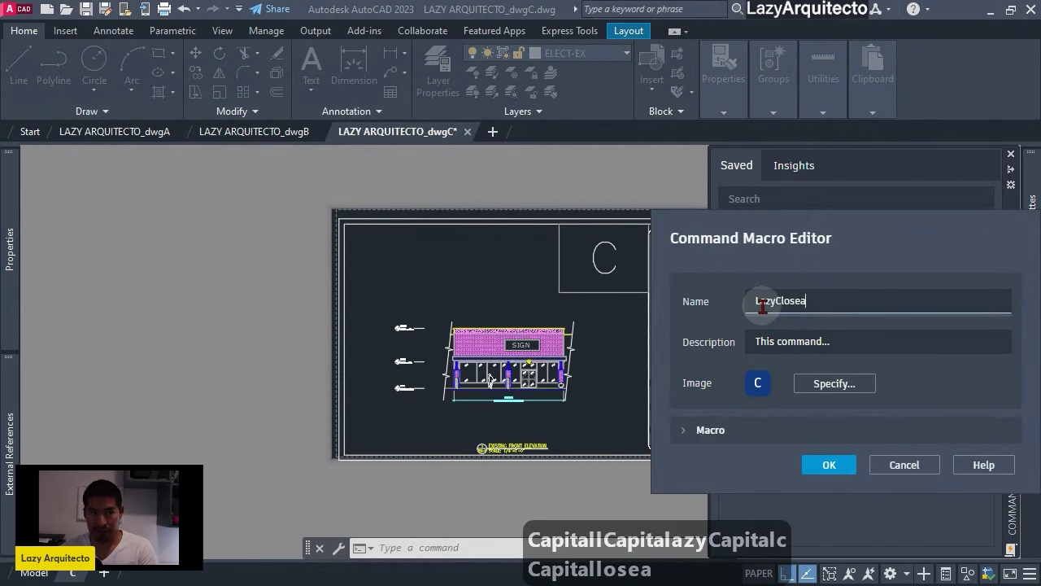
left_click(854, 340)
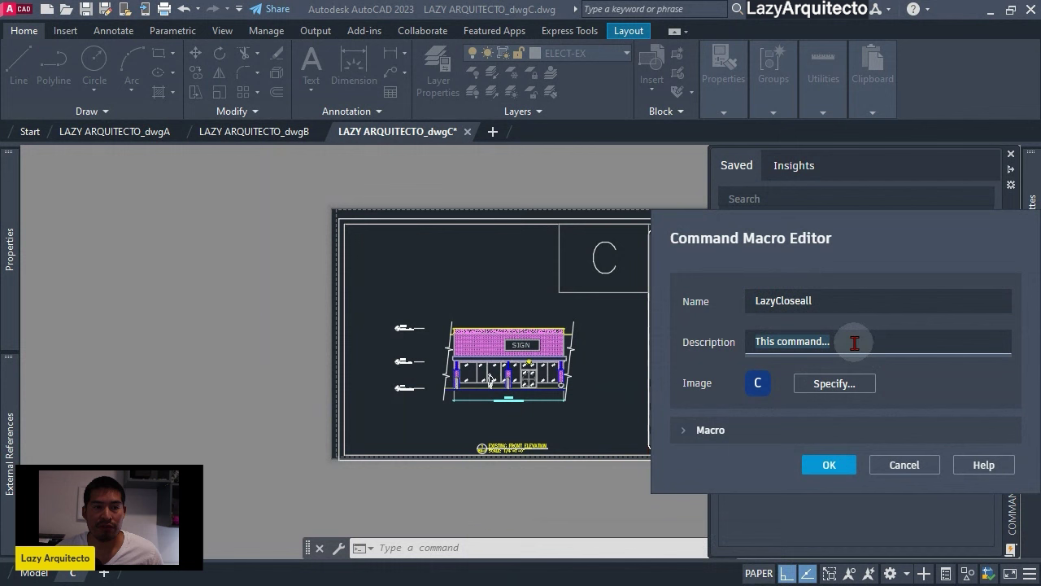
key("BackSpace")
key("BackSpace")
key("BackSpace")
type("save and close all opened drawings")
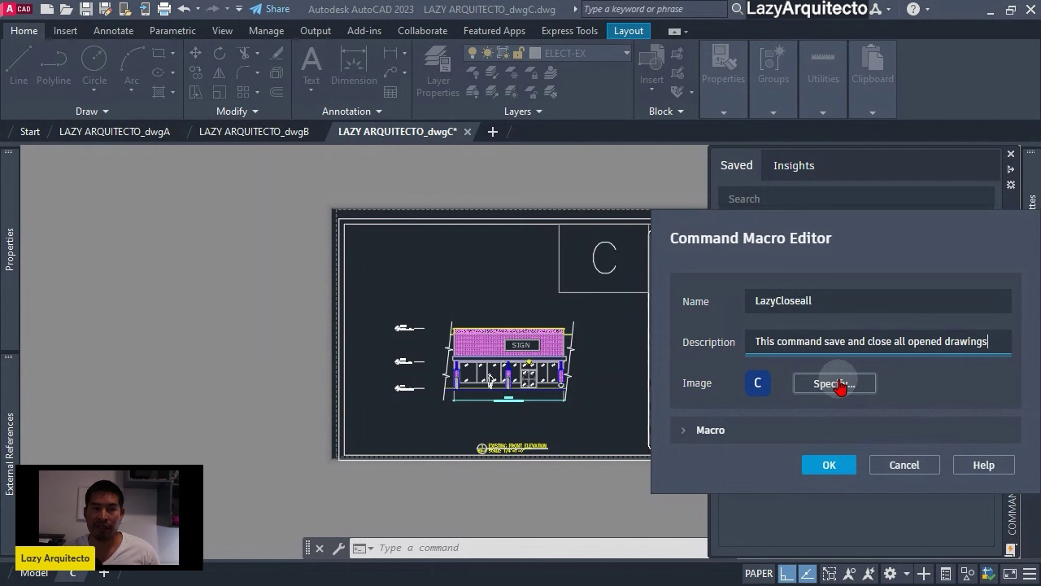
Delete the old layer-import code from the LazyCloseall macro, leaving only ^C^C.
left_click(685, 431)
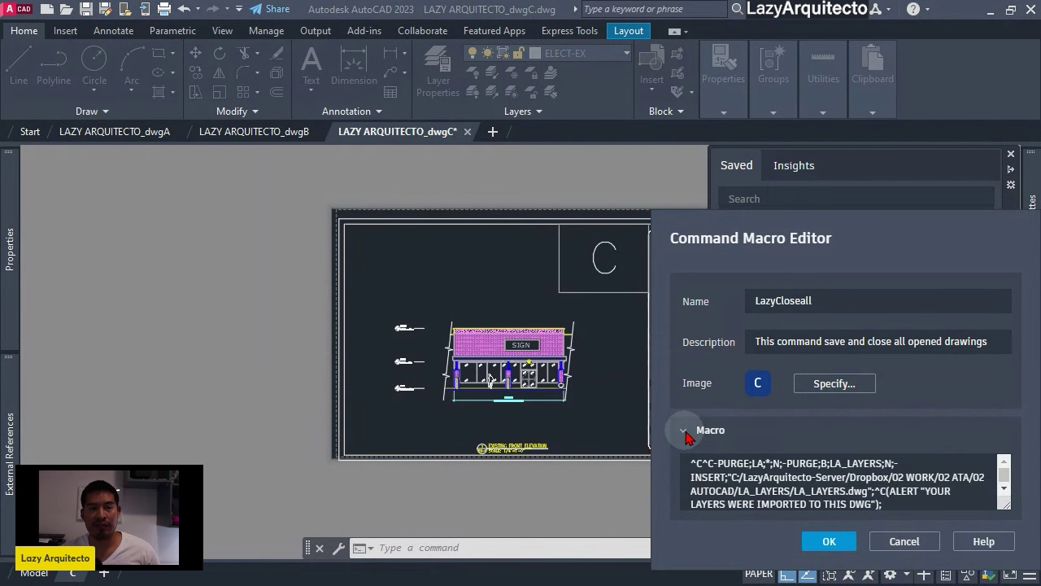
scroll(887, 484, "down", 1)
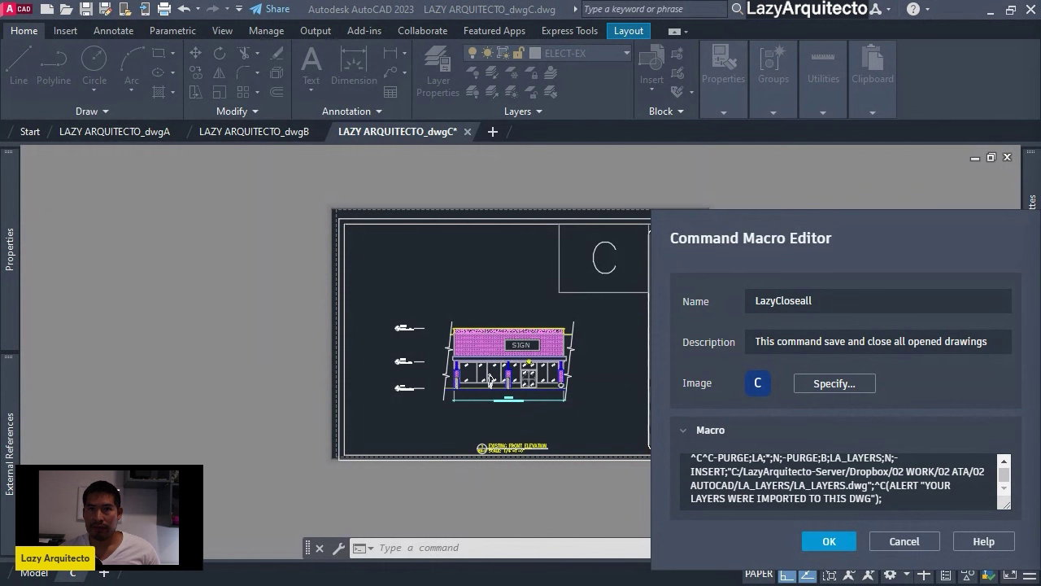
left_click(897, 498)
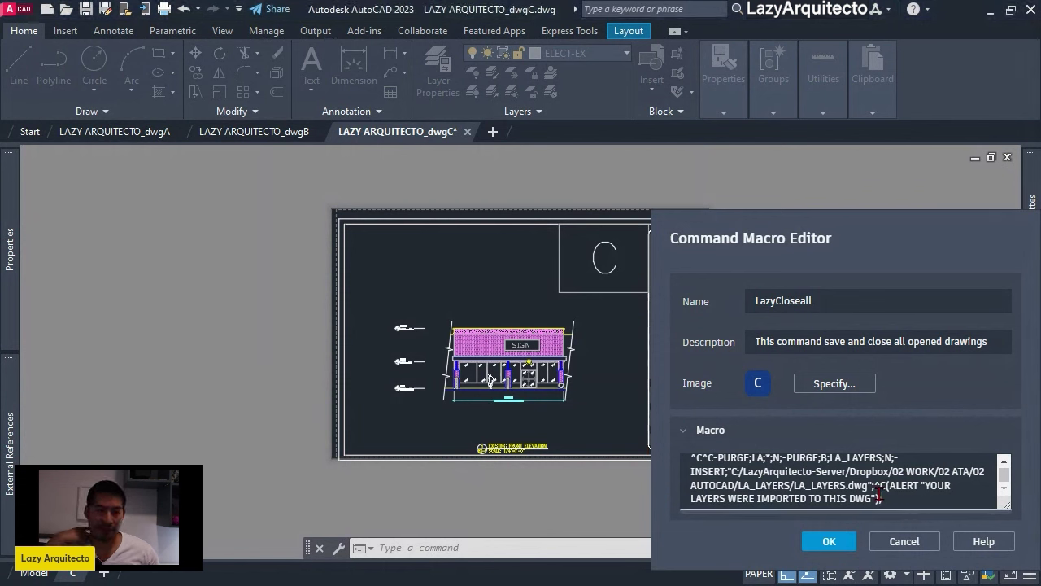
key("ctrl+a")
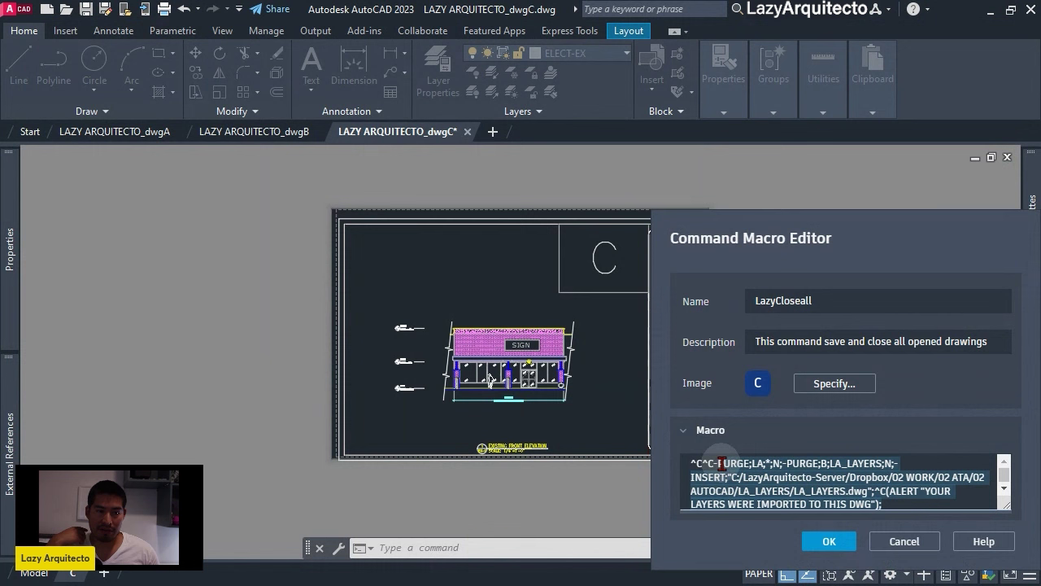
key("BackSpace")
key("BackSpace")
key("BackSpace")
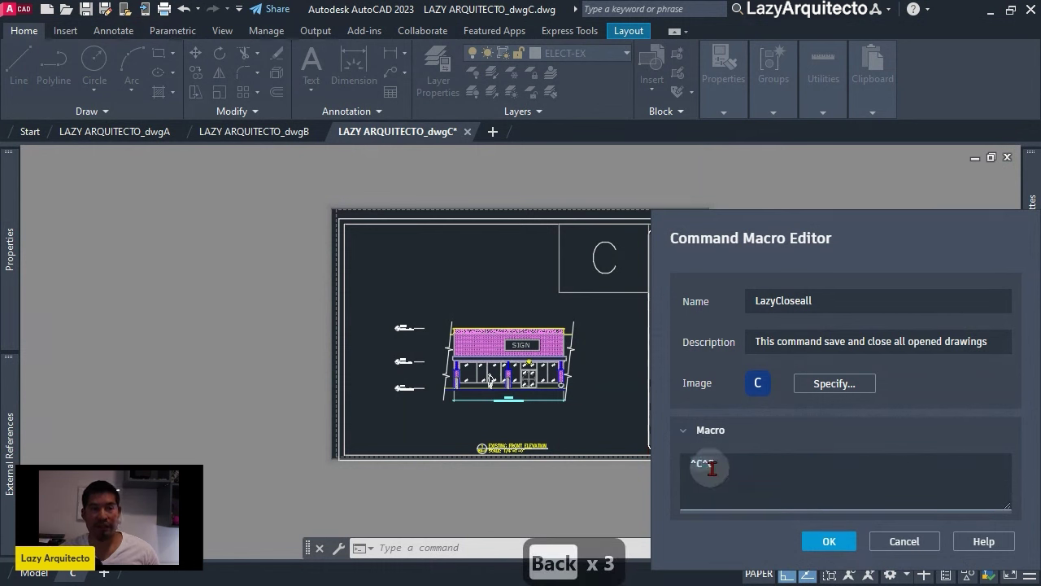
left_click_drag(691, 465, 730, 467)
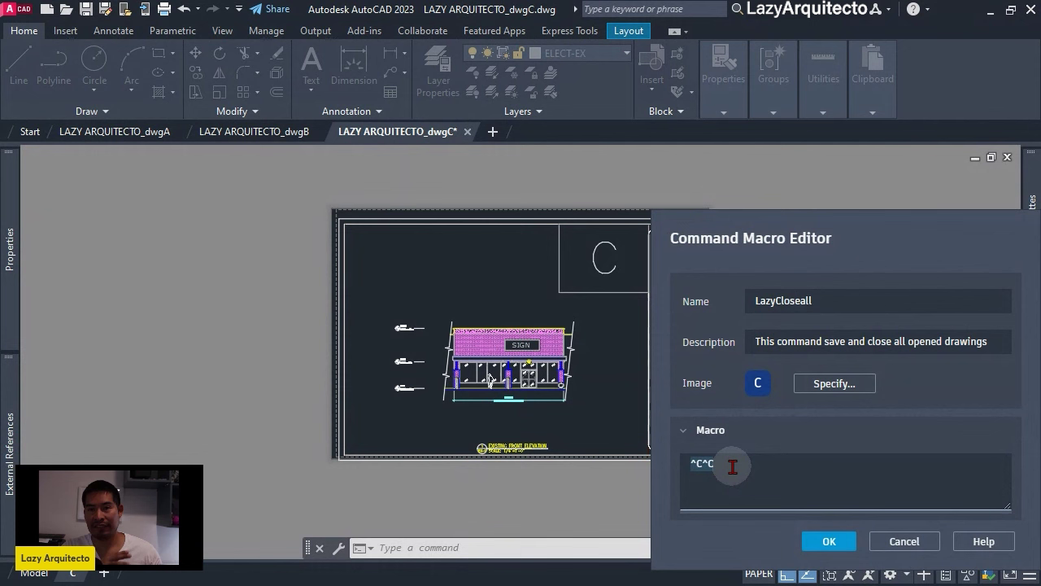
Change the macro code to ^C^C_SAVEALL;, replacing the lowercase _qsave first typed.
left_click(732, 467)
type("_")
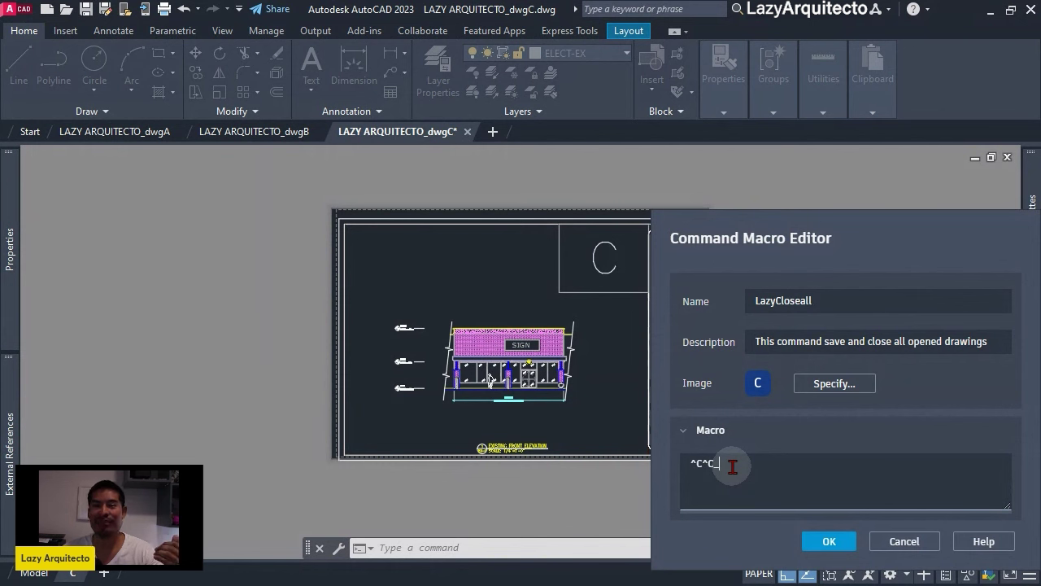
type("qsave")
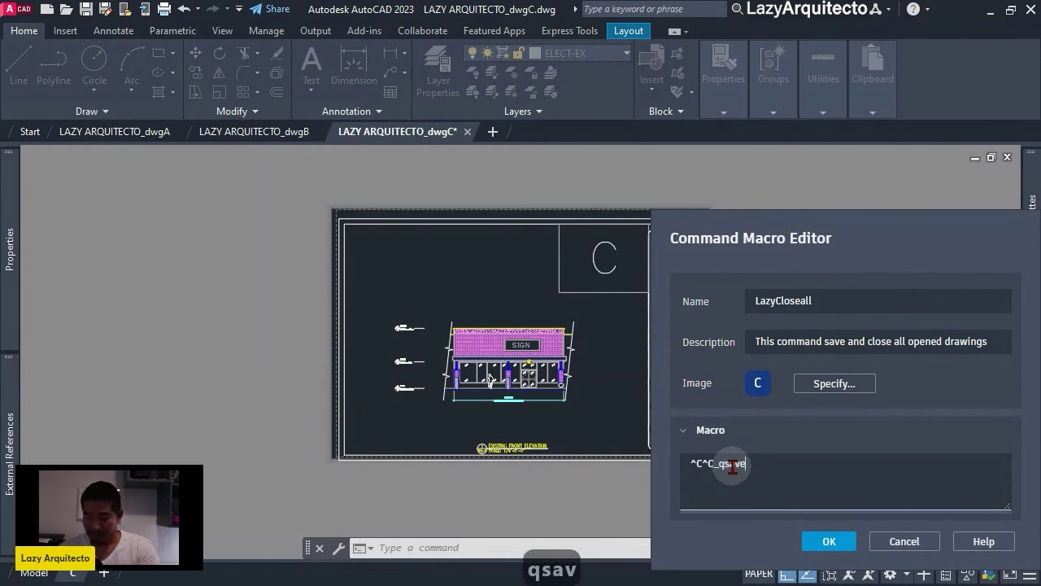
key("Caps_Lock")
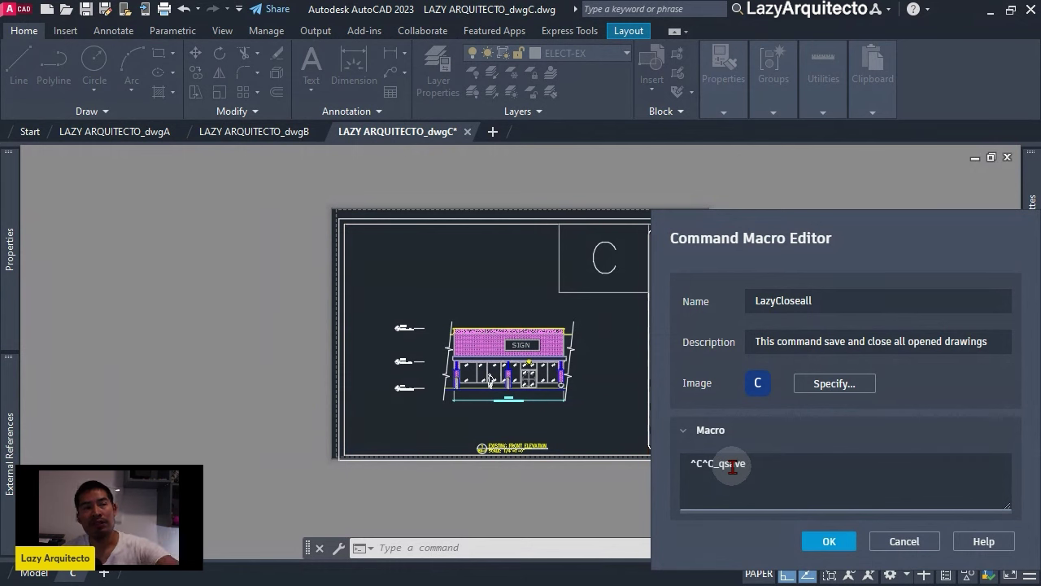
key("BackSpace")
key("BackSpace")
key("BackSpace")
key("BackSpace")
key("BackSpace")
type("SAVEALL")
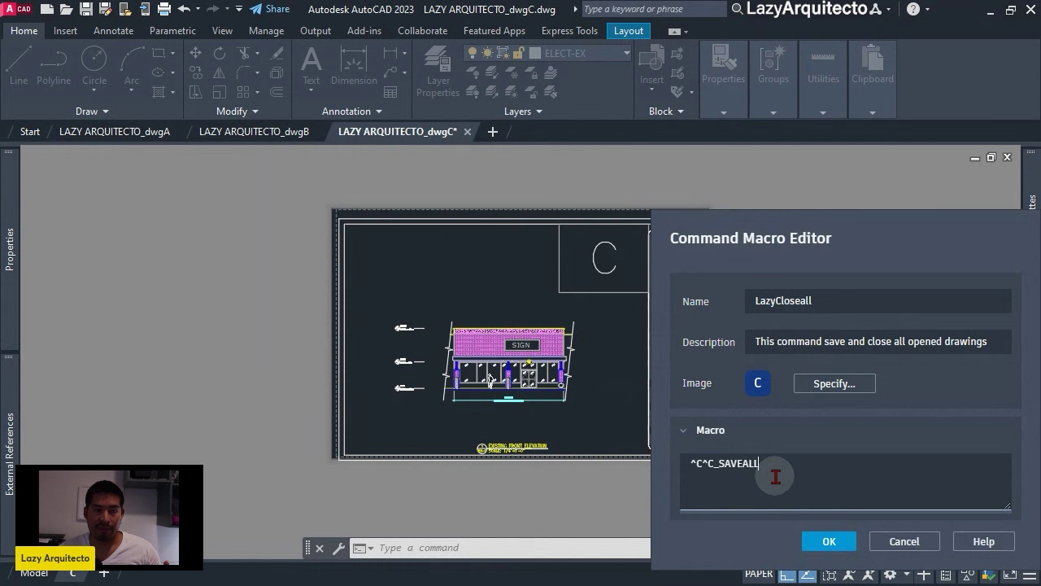
type(";")
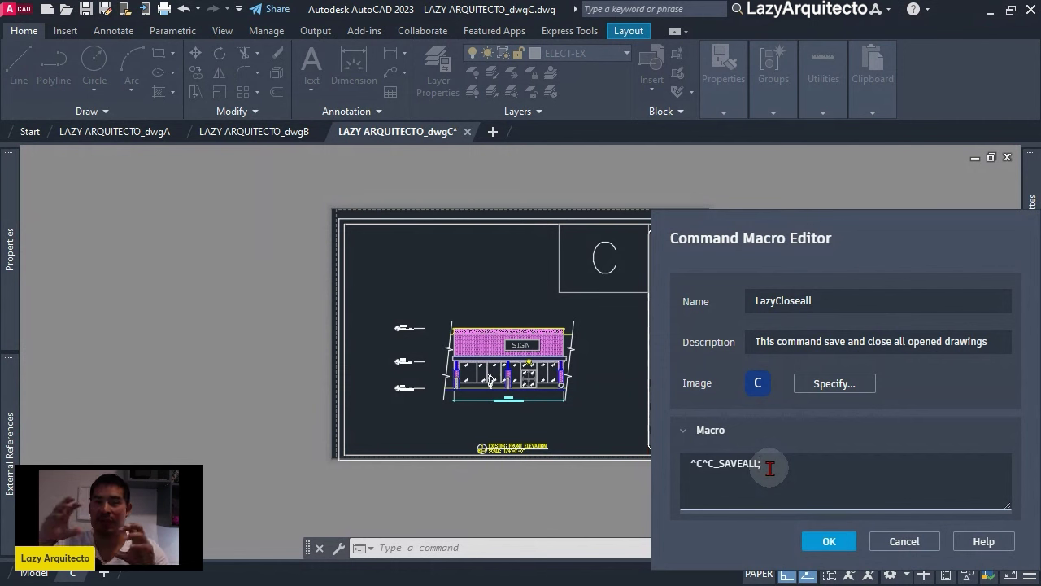
Save the LazyCloseall macro, run it from dwgB, and check the F2 command history.
left_click(830, 543)
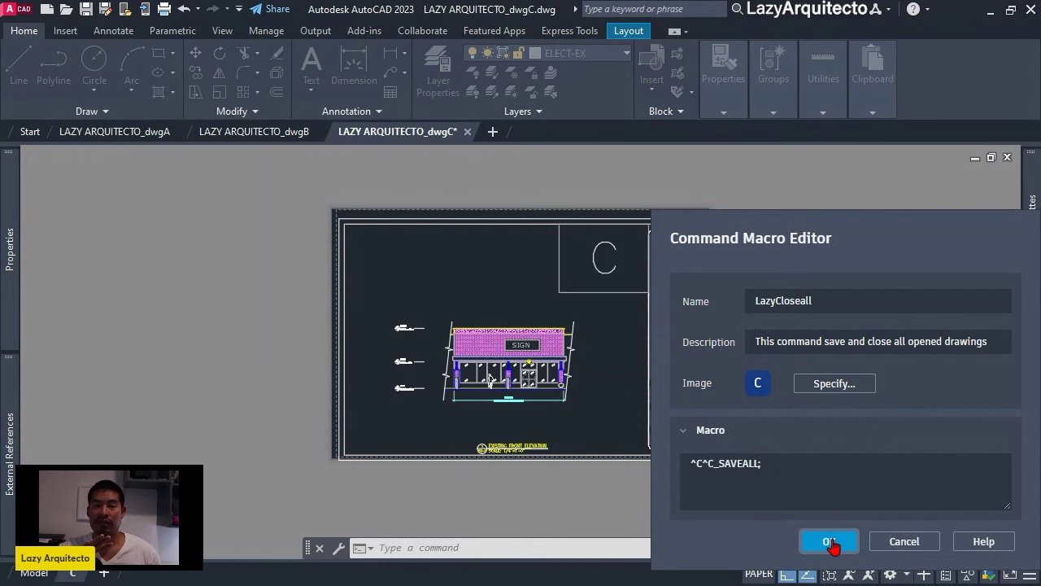
scroll(407, 378, "down", 2)
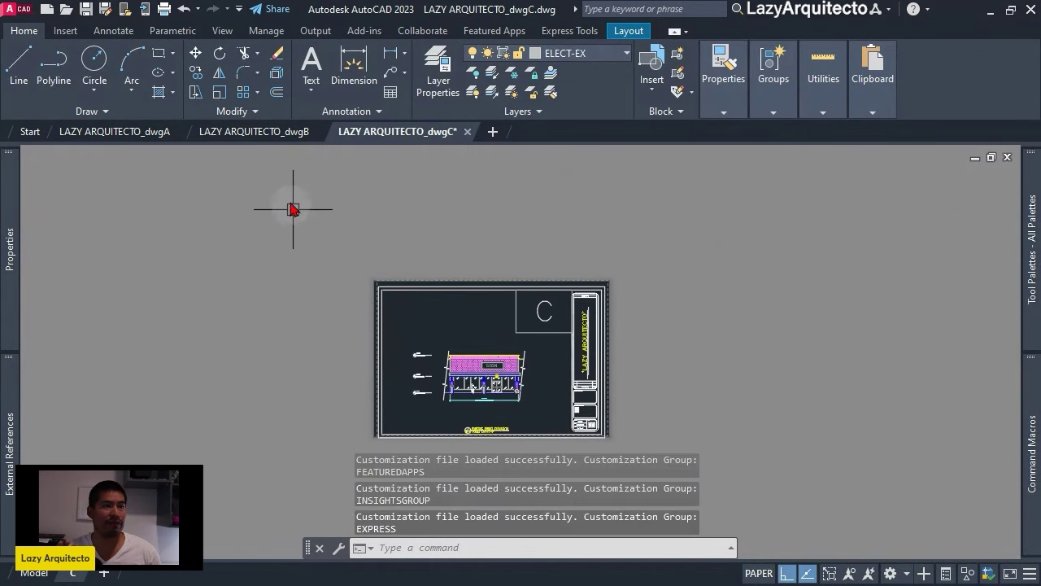
left_click(285, 128)
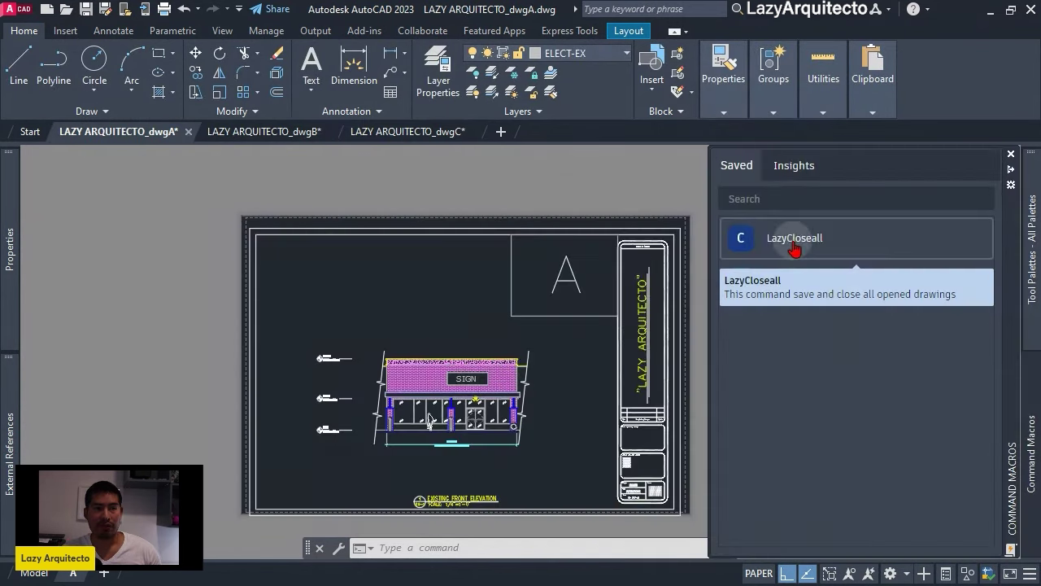
left_click(790, 244)
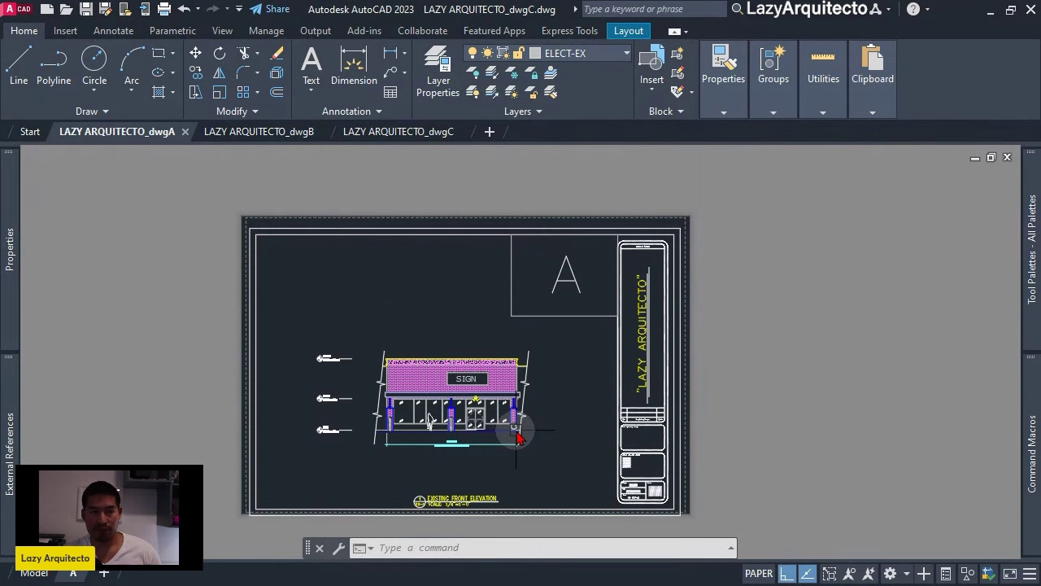
key("F2")
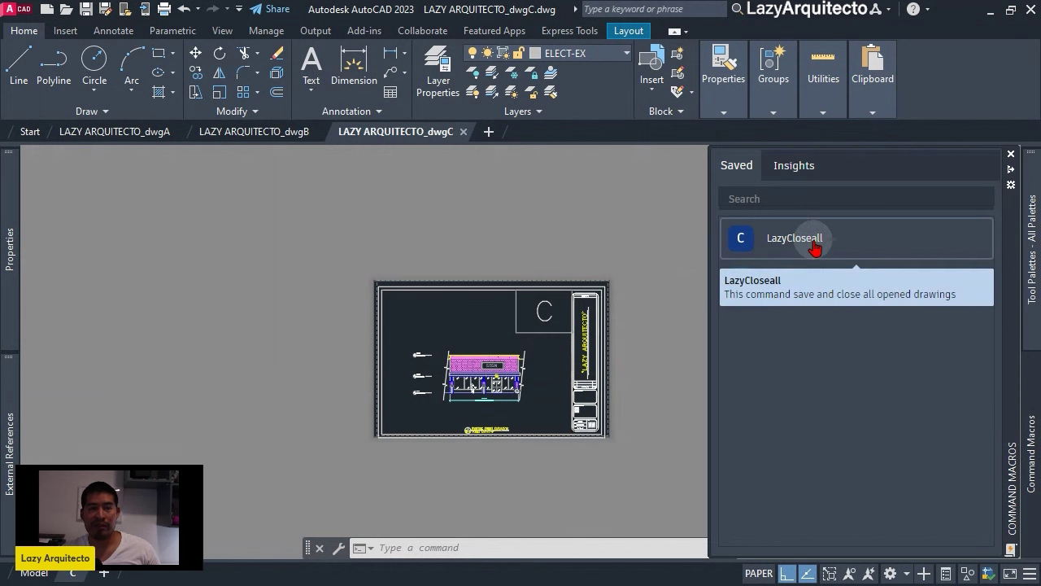
Append _CLOSEALL; to the LazyCloseall macro so it reads ^C^C_SAVEALL;_CLOSEALL;.
right_click(815, 248)
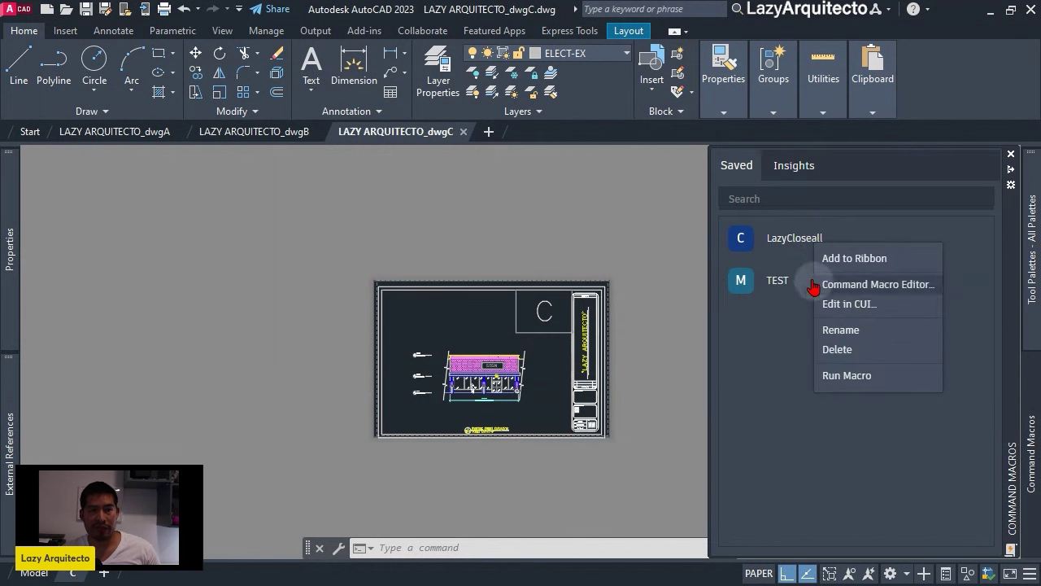
right_click(790, 248)
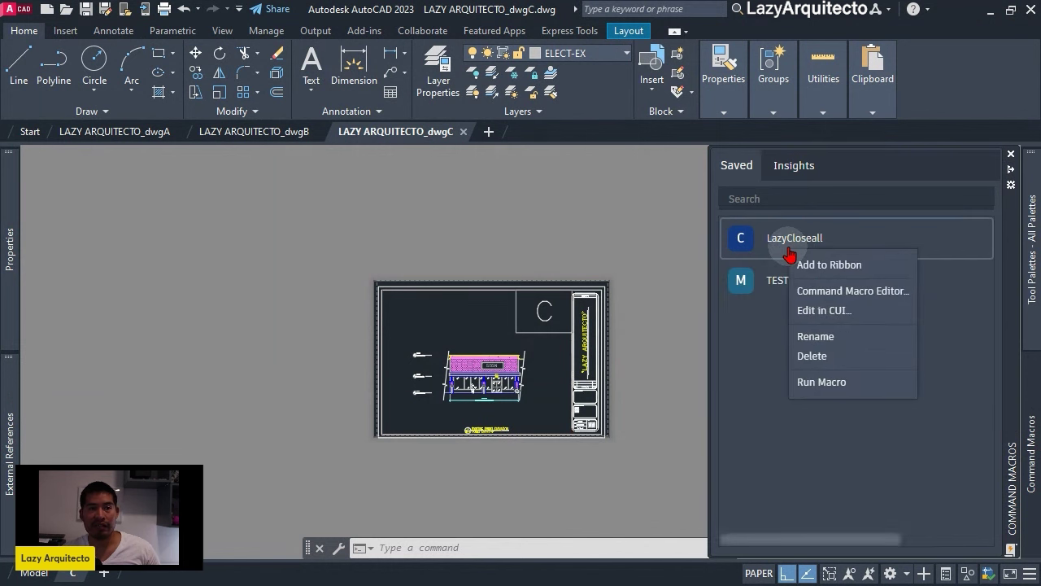
left_click(843, 295)
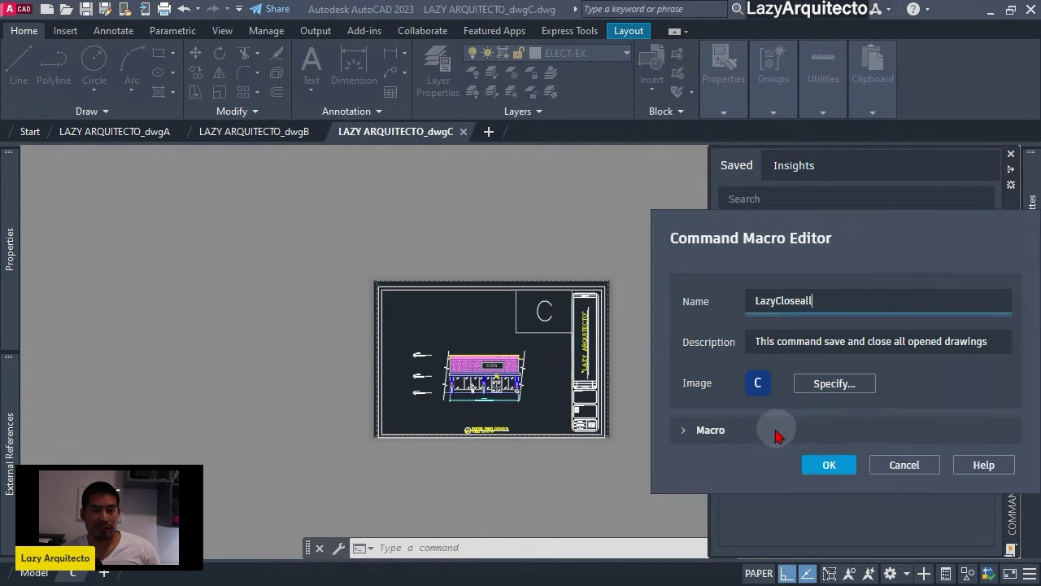
left_click(755, 430)
left_click(800, 464)
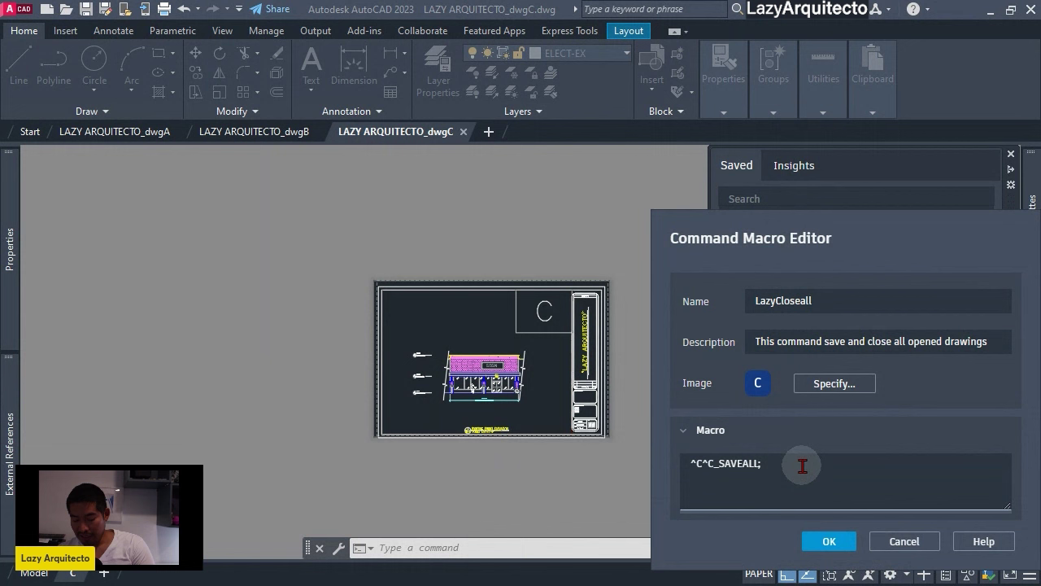
type("_CLOSE")
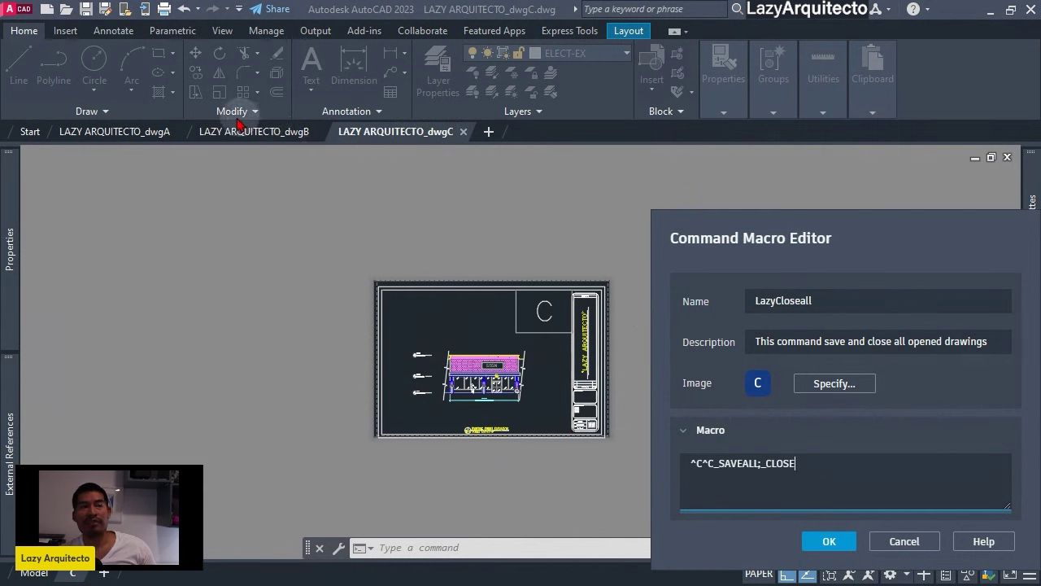
left_click(814, 466)
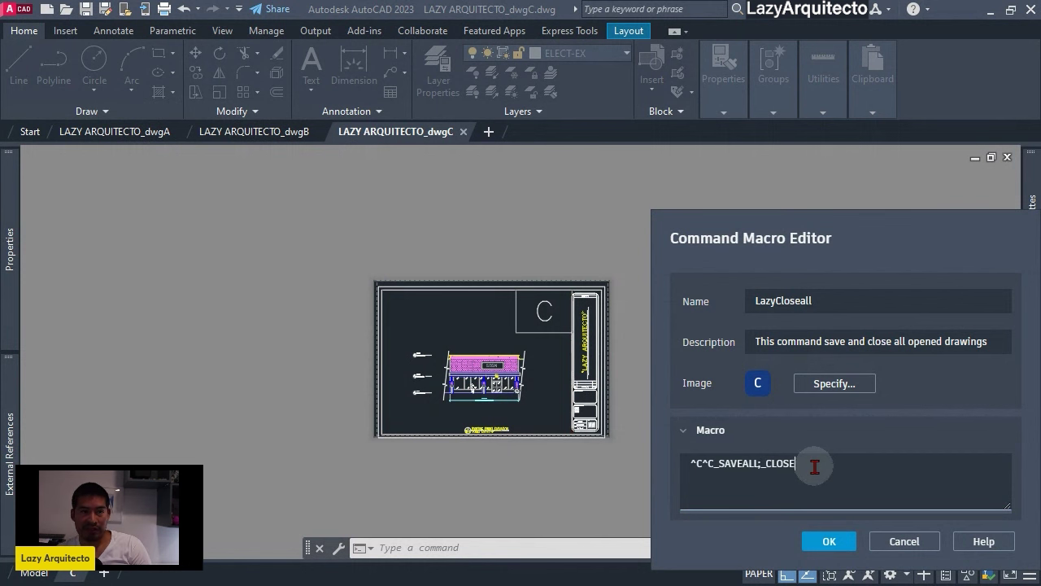
type("ALL")
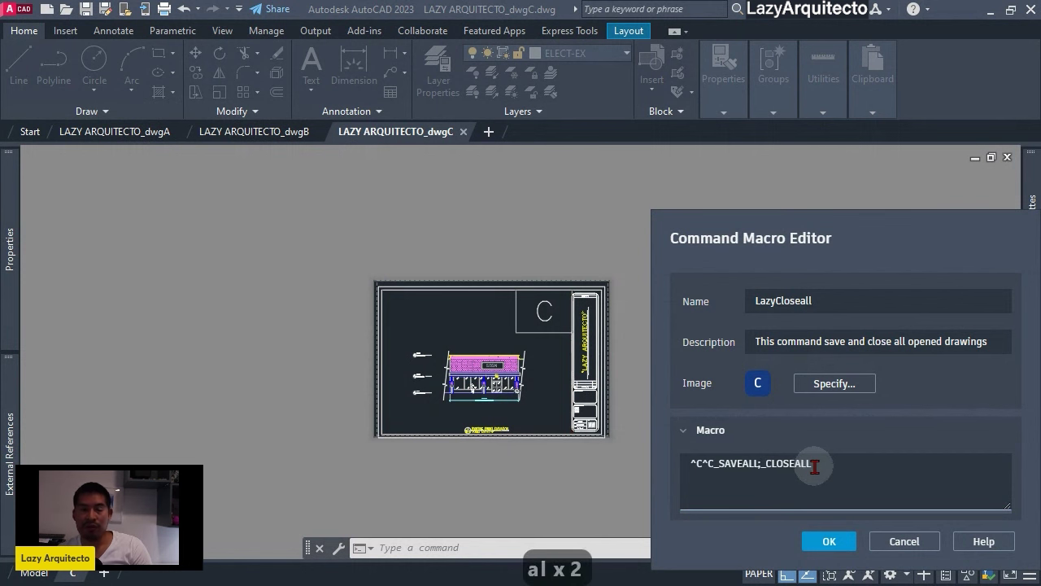
type(";")
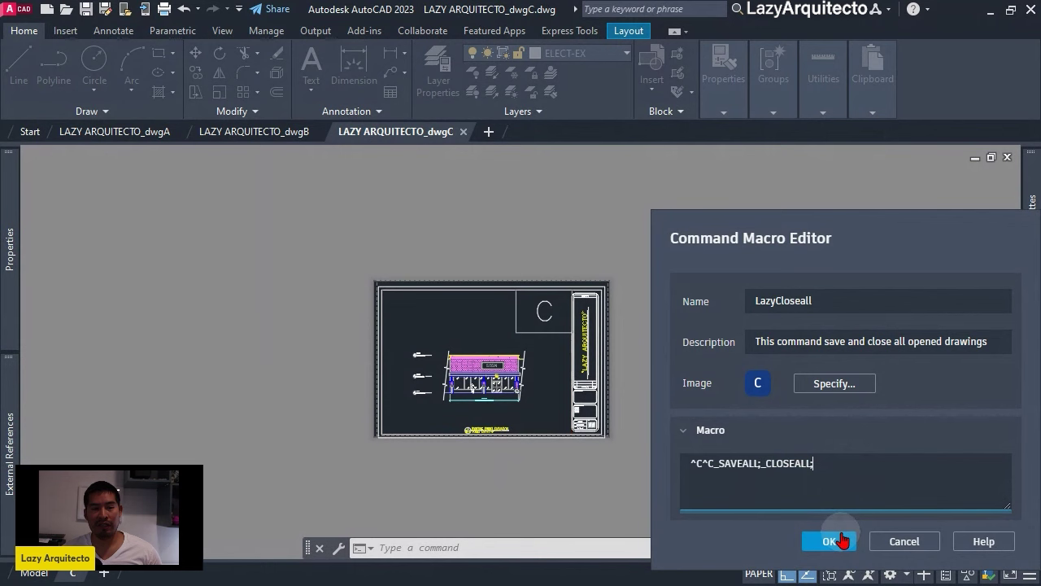
Save the edited LazyCloseall macro and run it from the Command Macros palette.
left_click(829, 543)
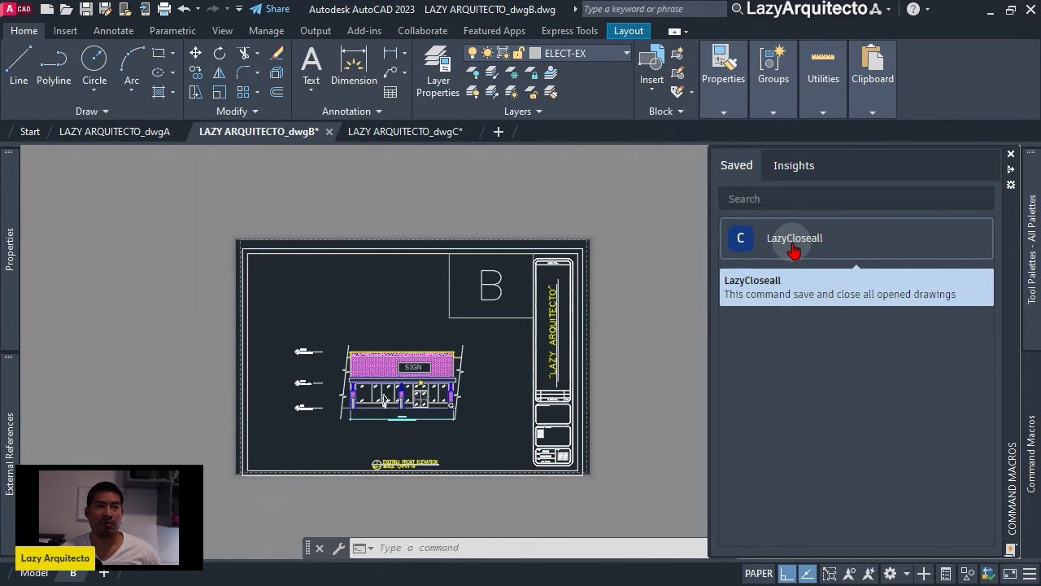
left_click(793, 244)
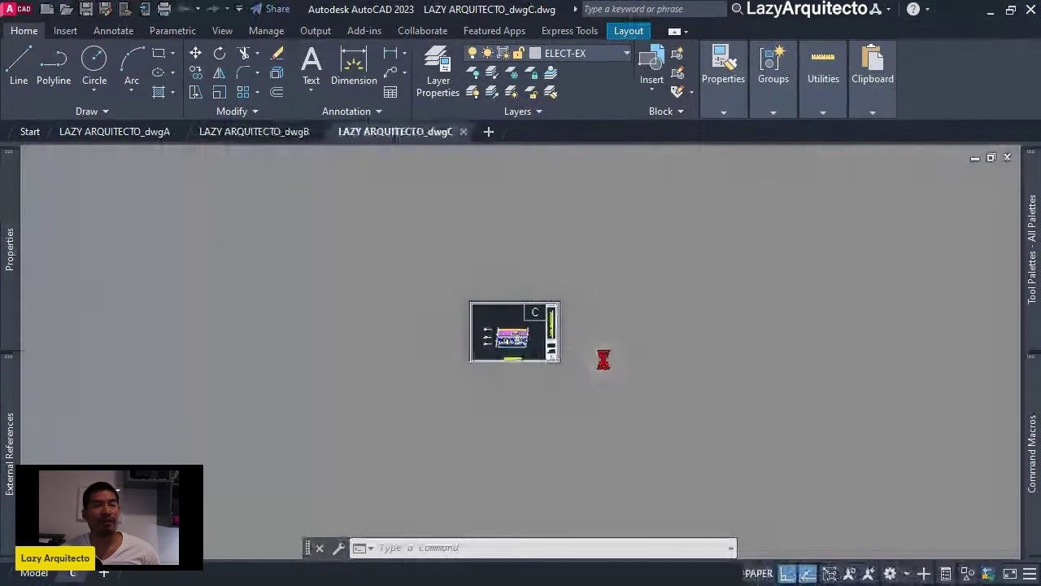
Insert _QSAVE; after ^C^C, making ^C^C_QSAVE;_SAVEALL;_CLOSEALL;, and run LazyCloseall.
scroll(603, 359, "up", 4)
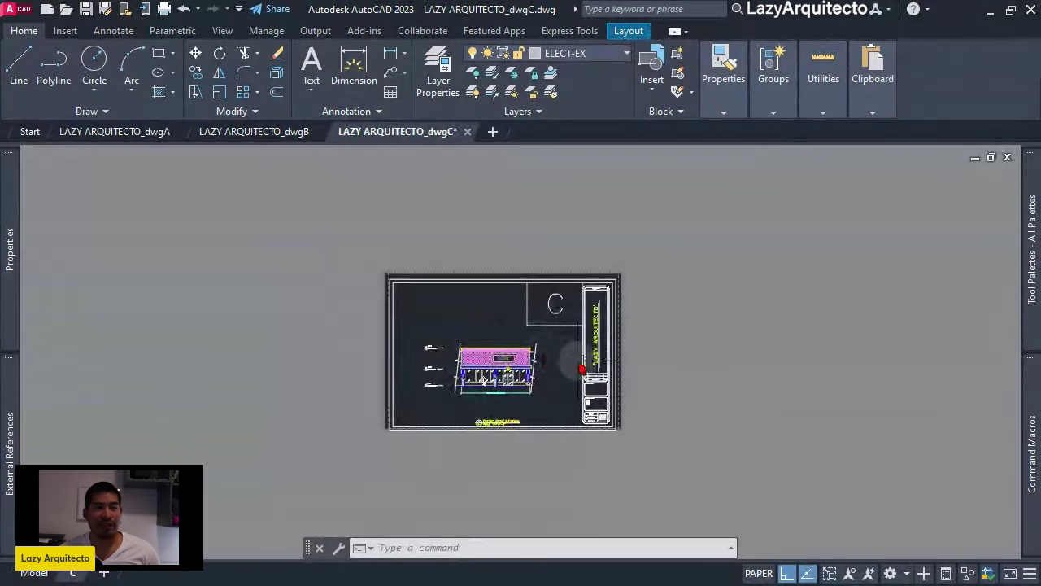
scroll(582, 370, "up", 2)
mouse_move(1024, 476)
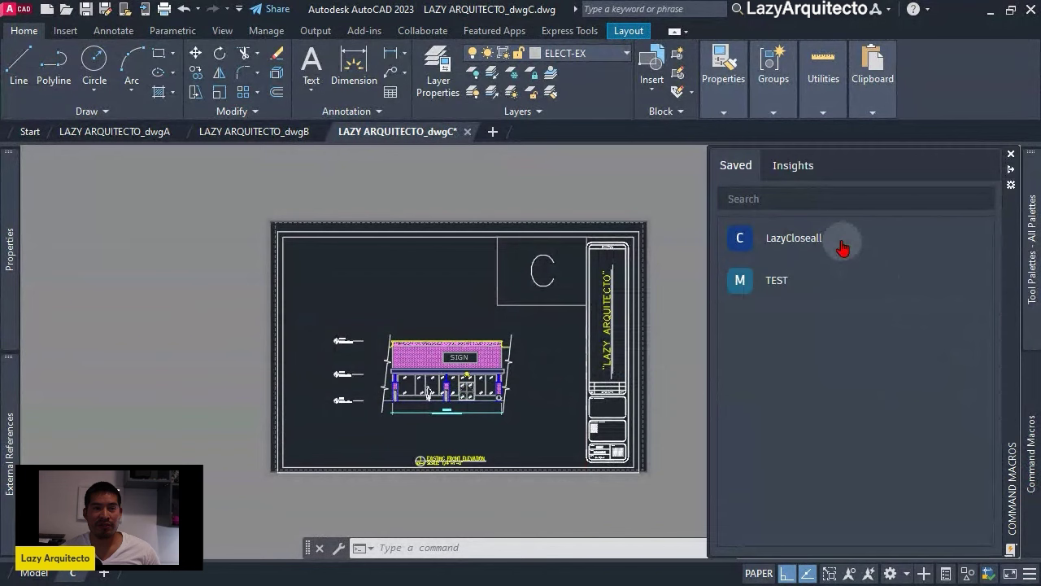
middle_click_drag(521, 253, 501, 268)
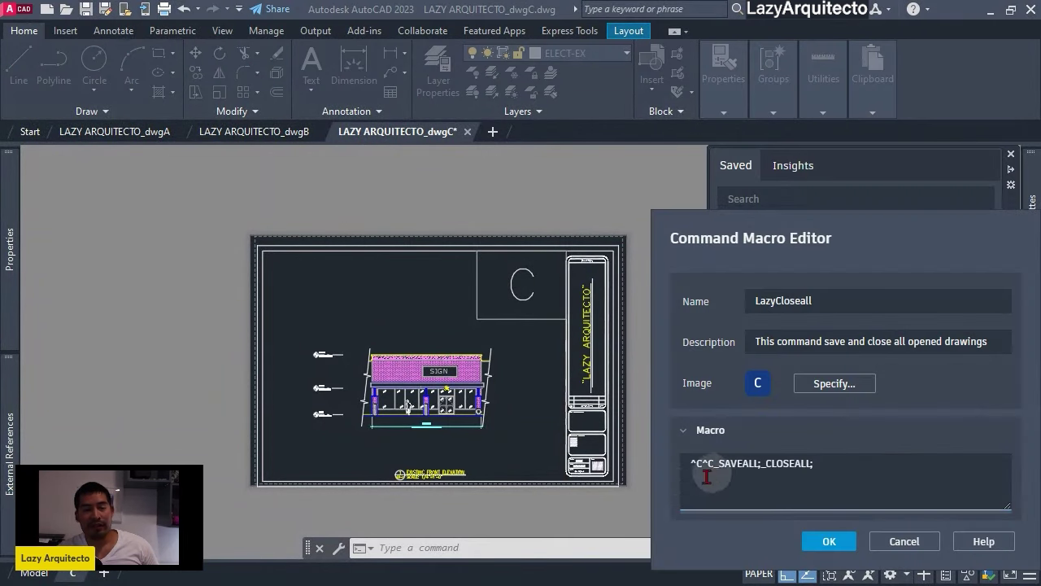
left_click(716, 466)
type("_QSAVE")
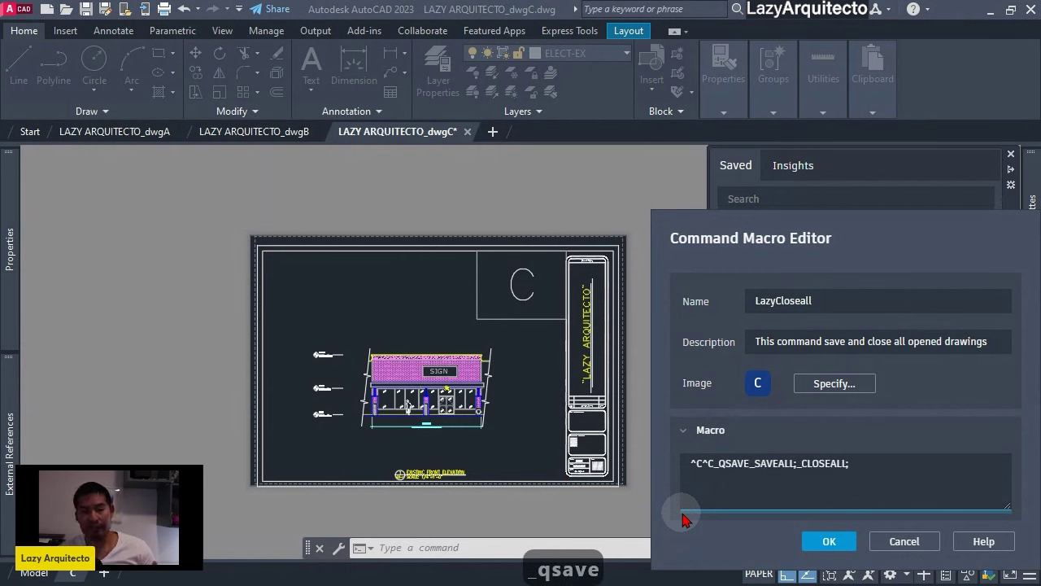
type(";")
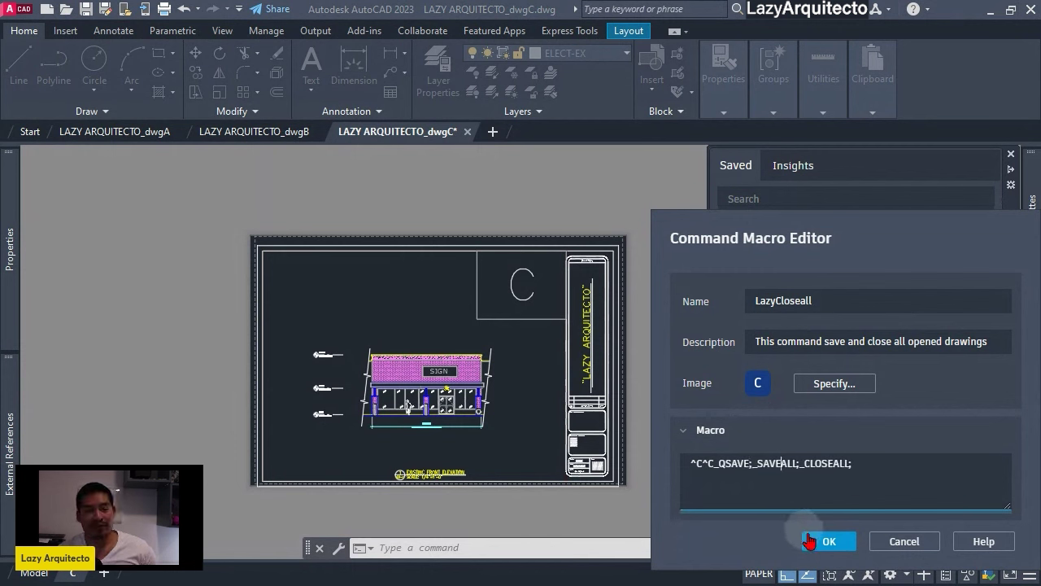
left_click_drag(854, 464, 783, 463)
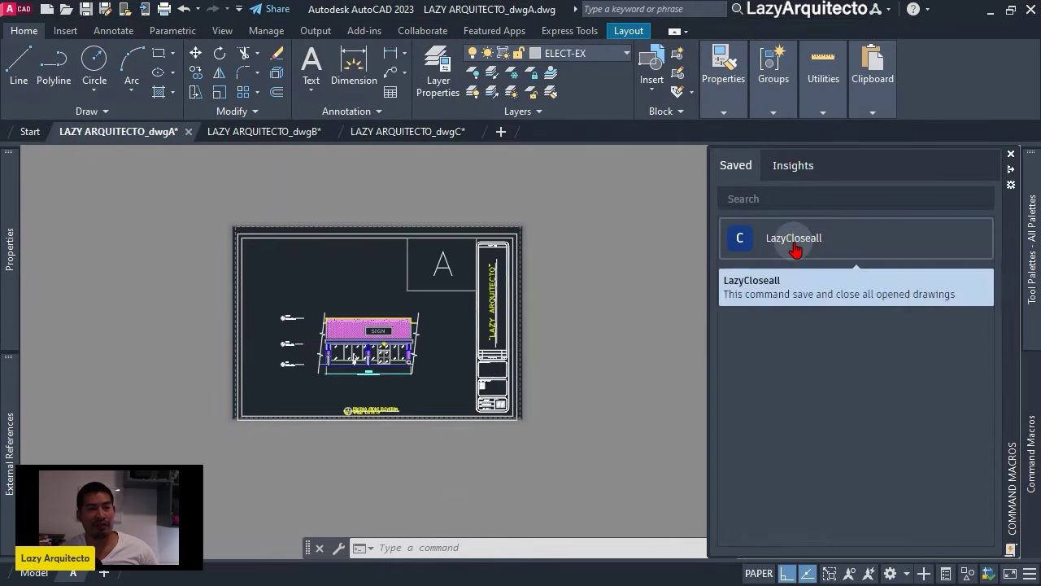
left_click(793, 244)
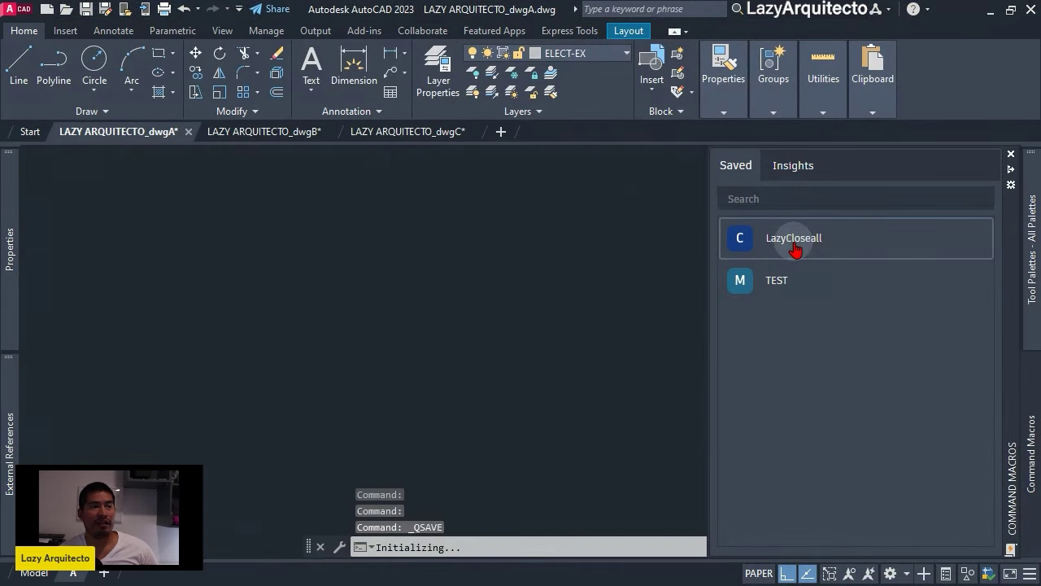